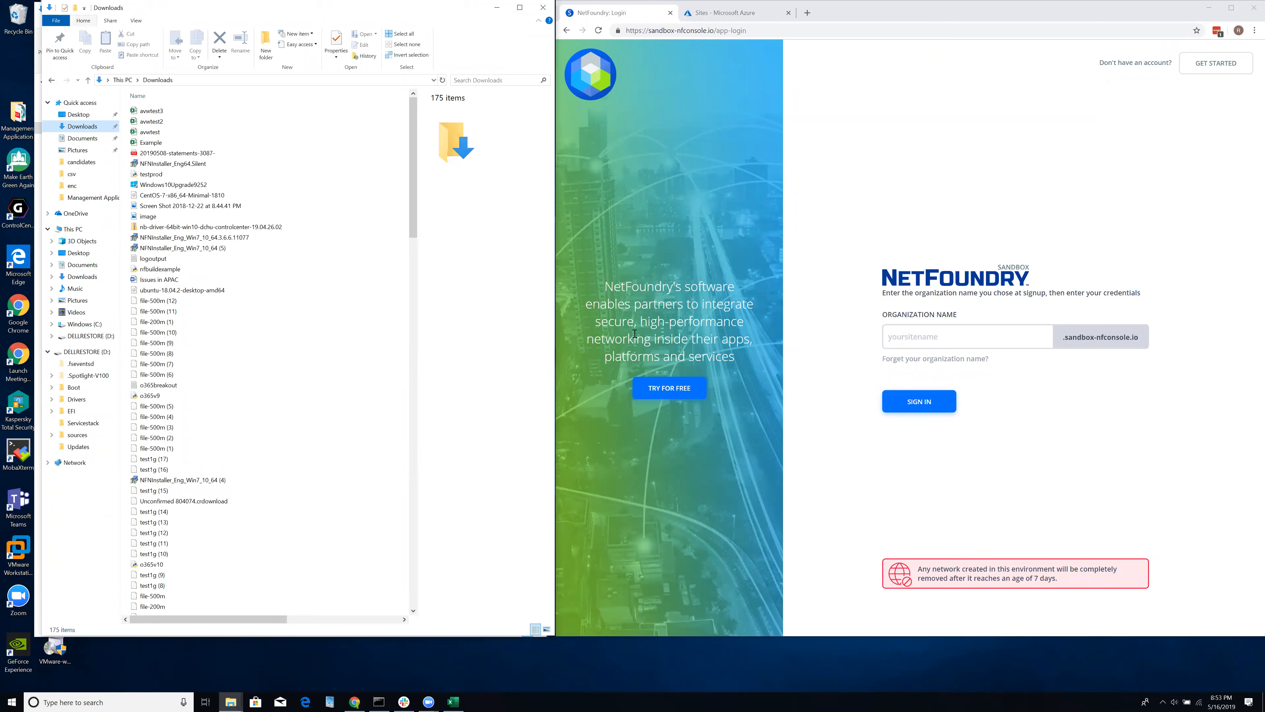
Review the site rows in the open avwtest3 workbook, then close it without saving changes
mouse_move(454, 700)
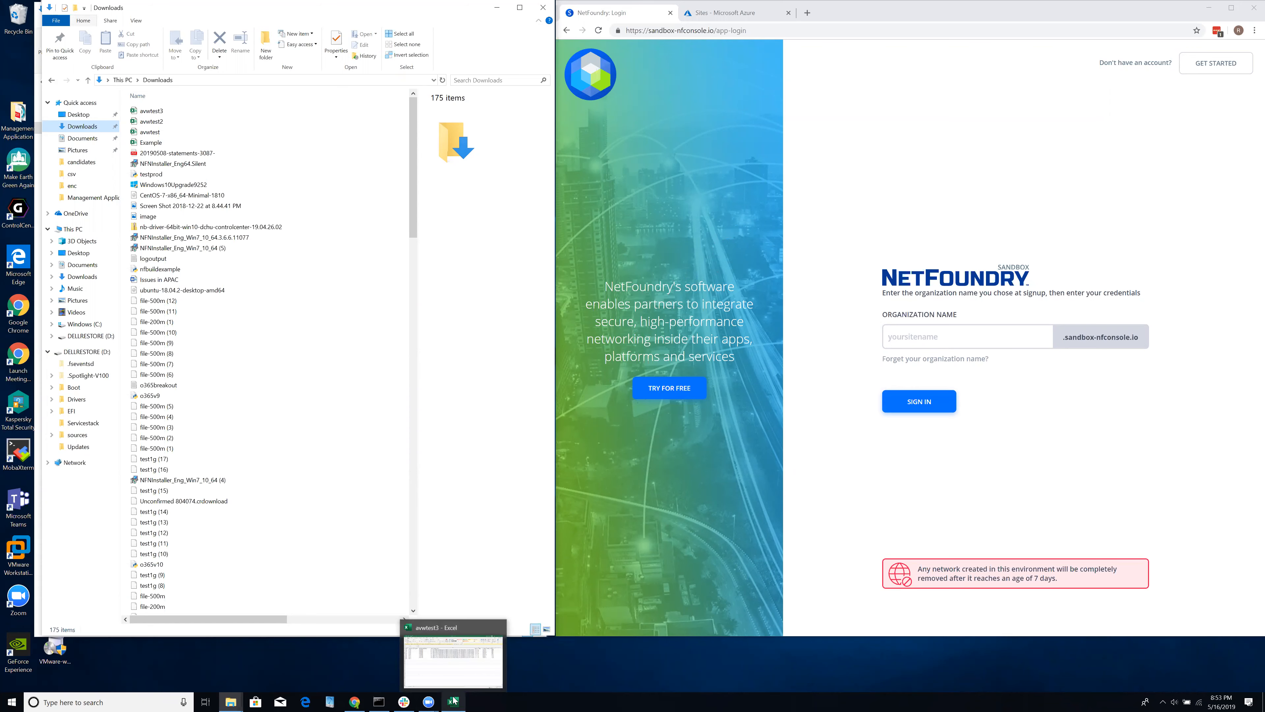
click(454, 700)
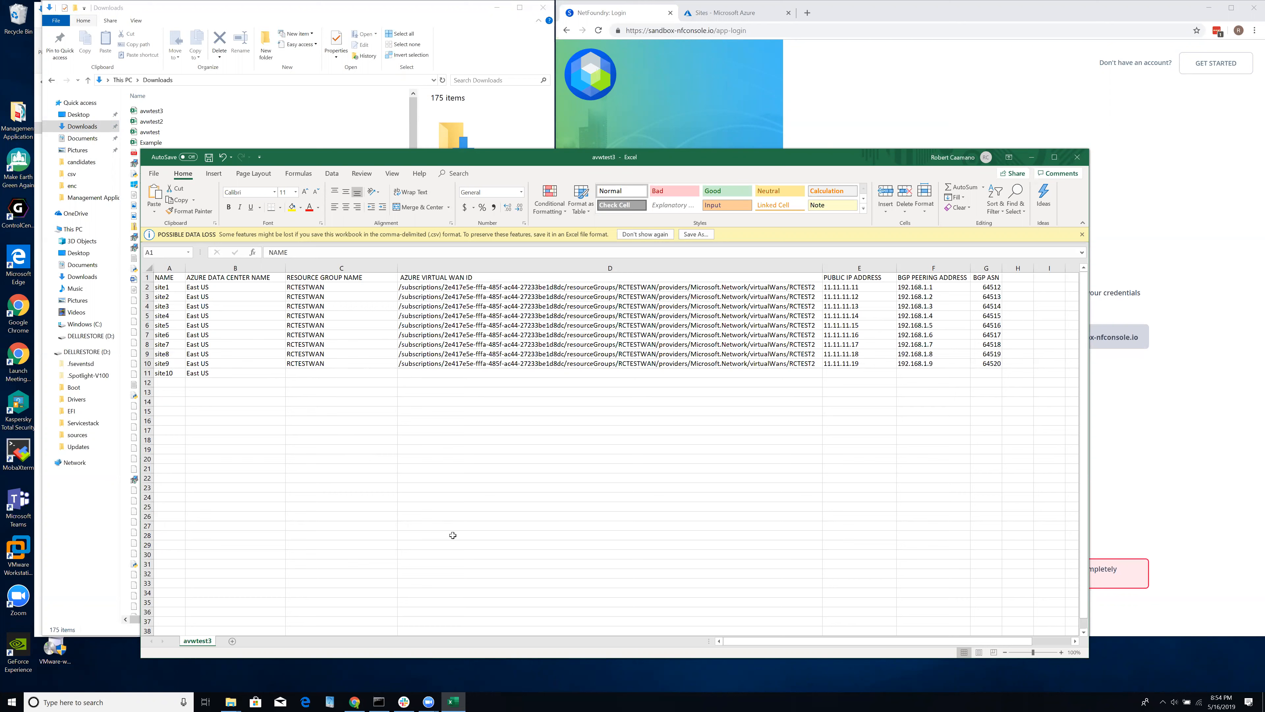
click(1077, 156)
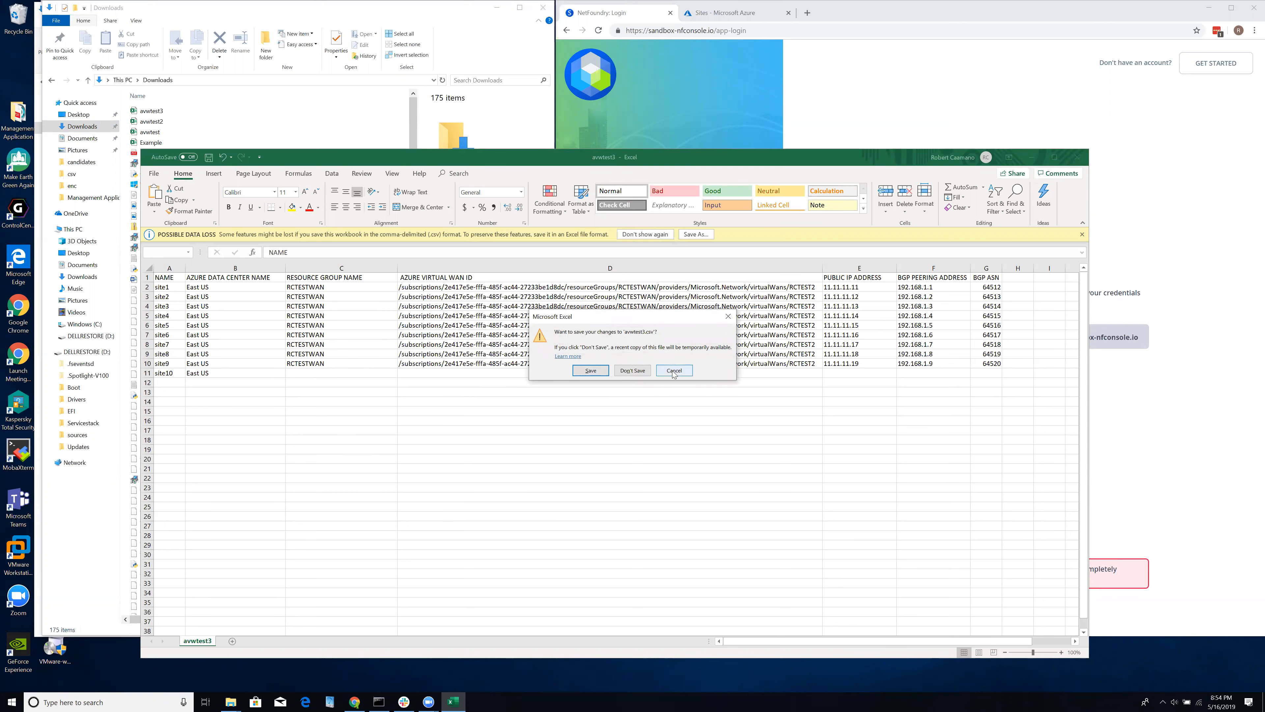
click(632, 370)
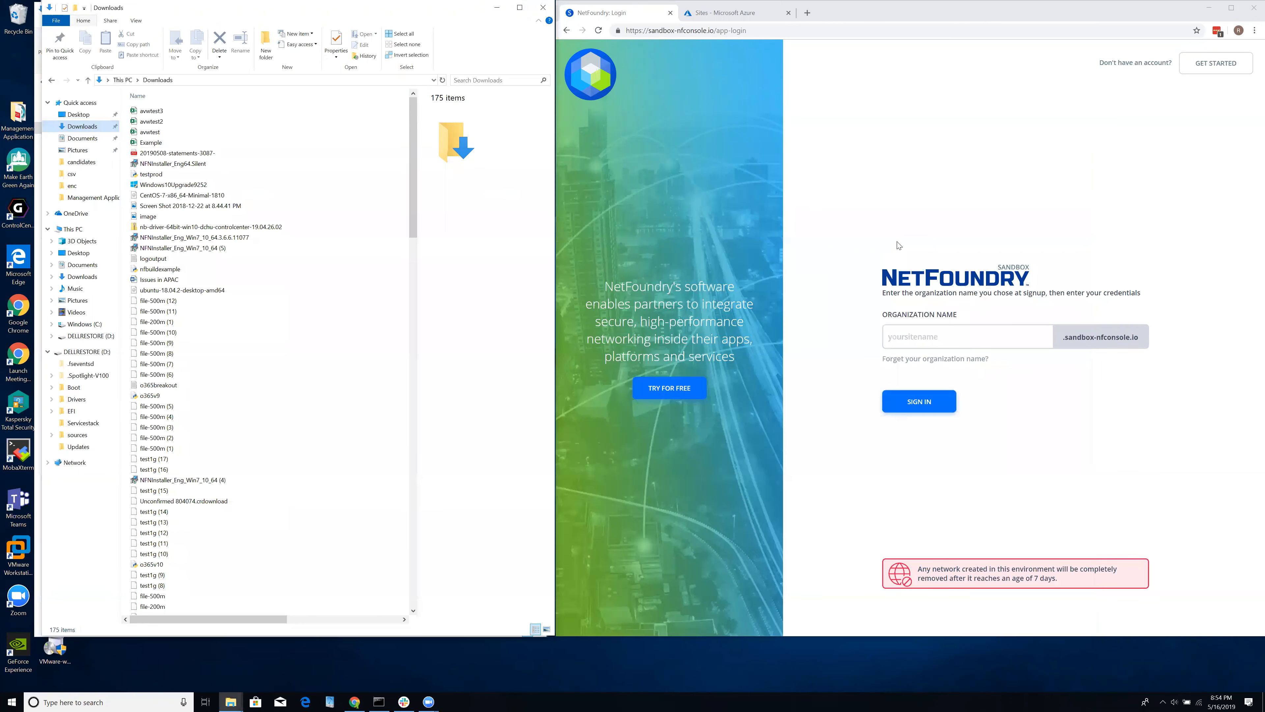
Sign in to the NetFoundry sandbox console with the organization name rcsandbox and the saved credentials
click(900, 333)
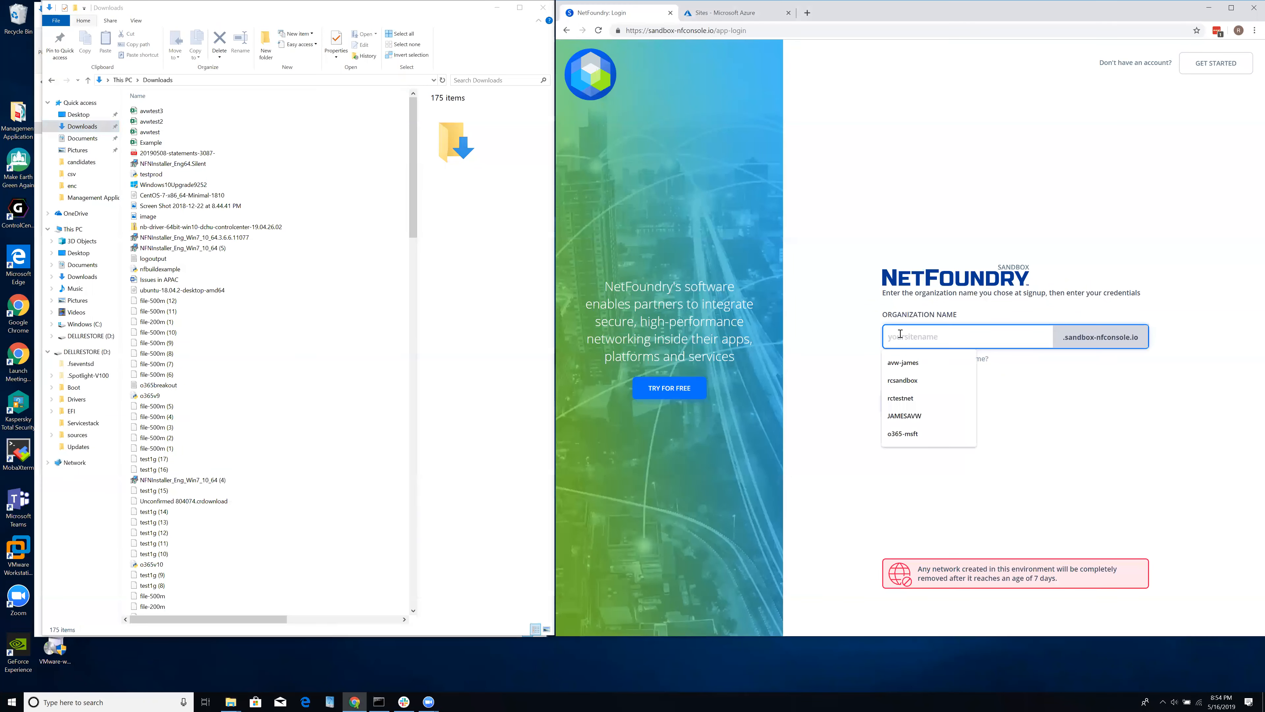
click(910, 382)
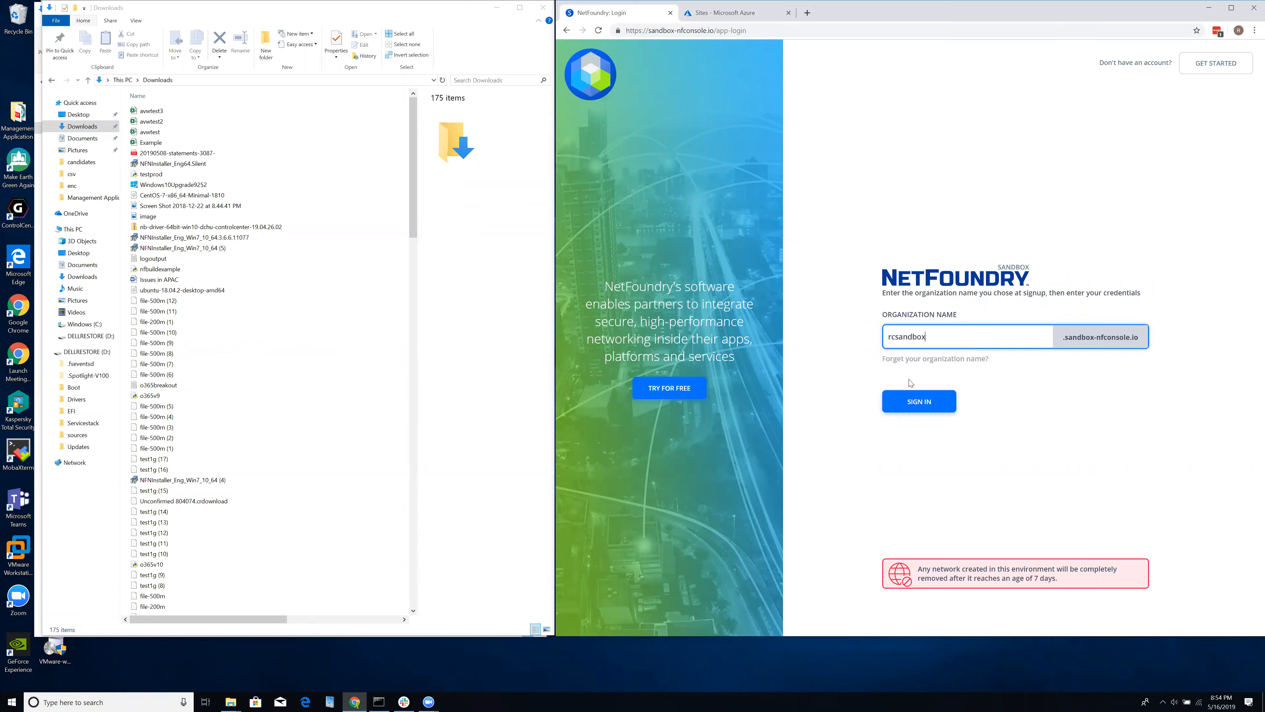
click(916, 404)
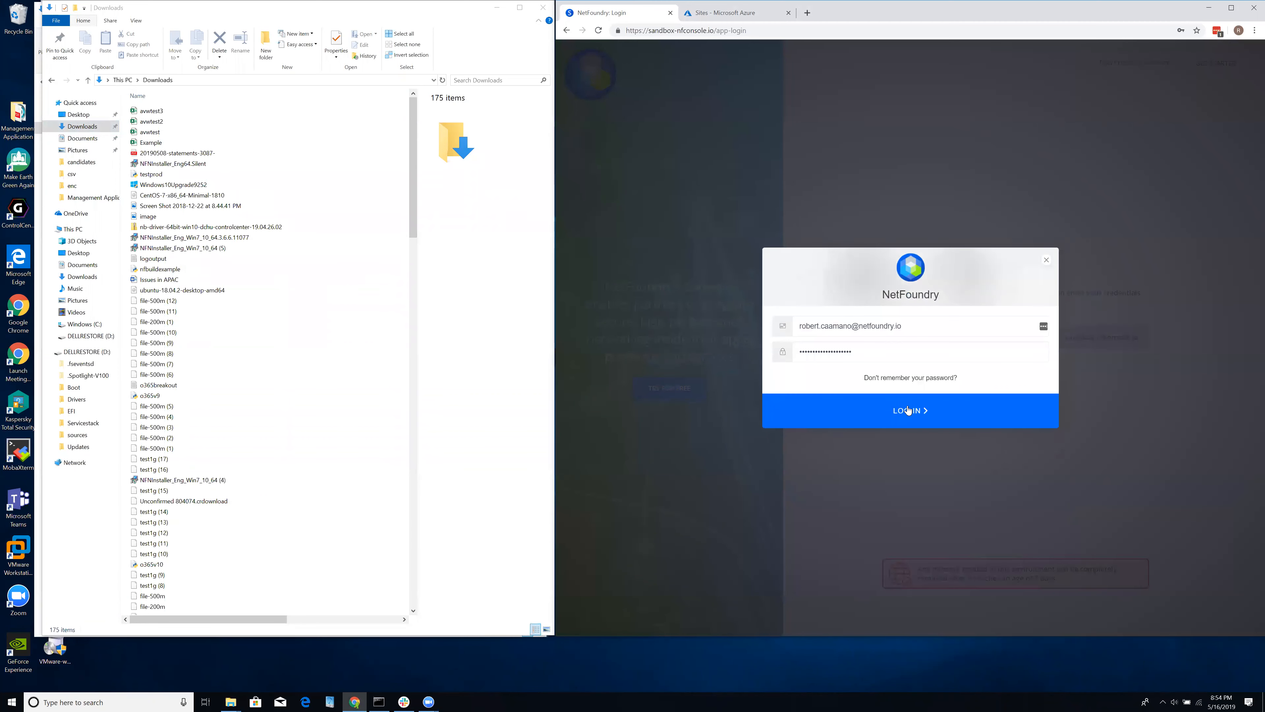
click(909, 410)
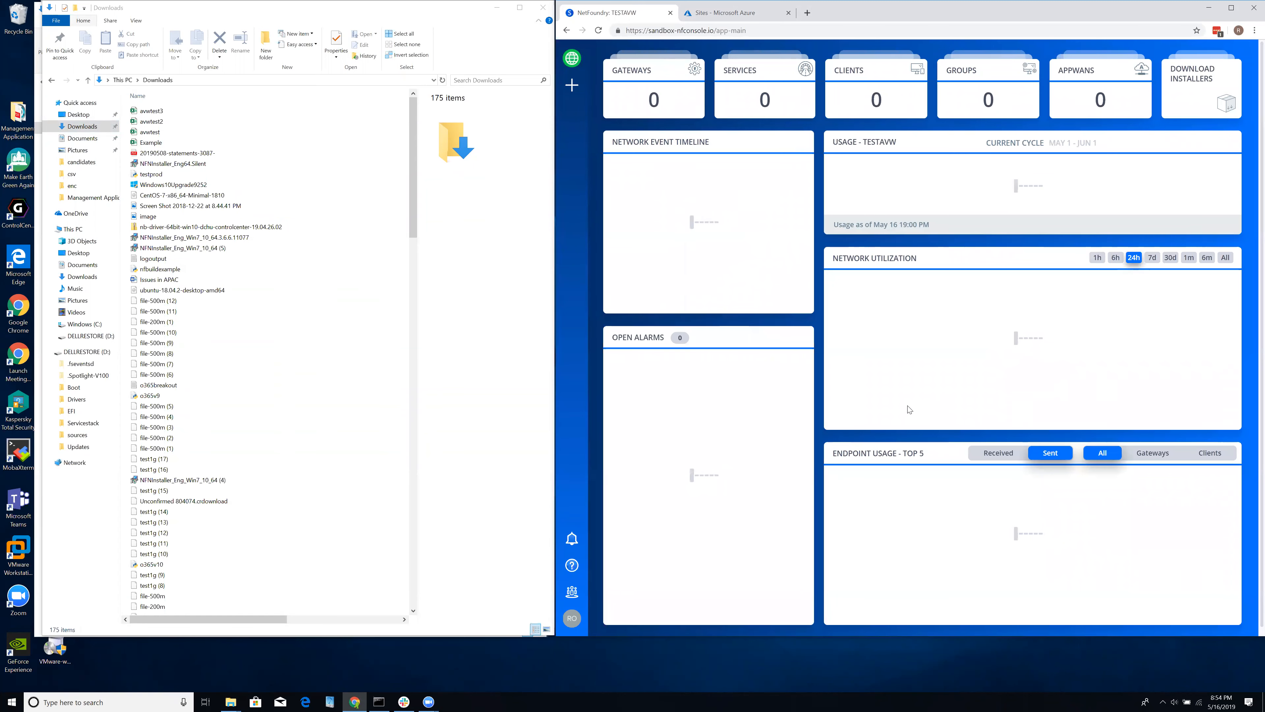
Check the available networks and open the AVW sites management page for the TESTAVW network
click(571, 61)
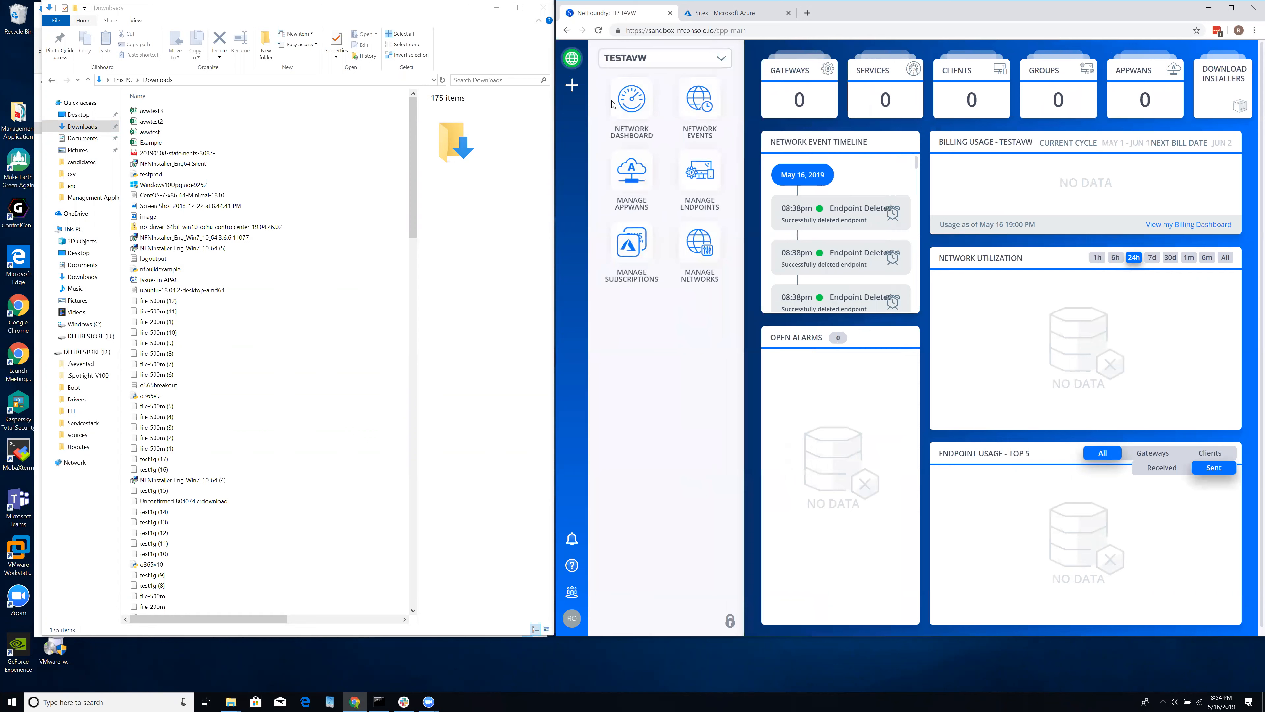
click(715, 59)
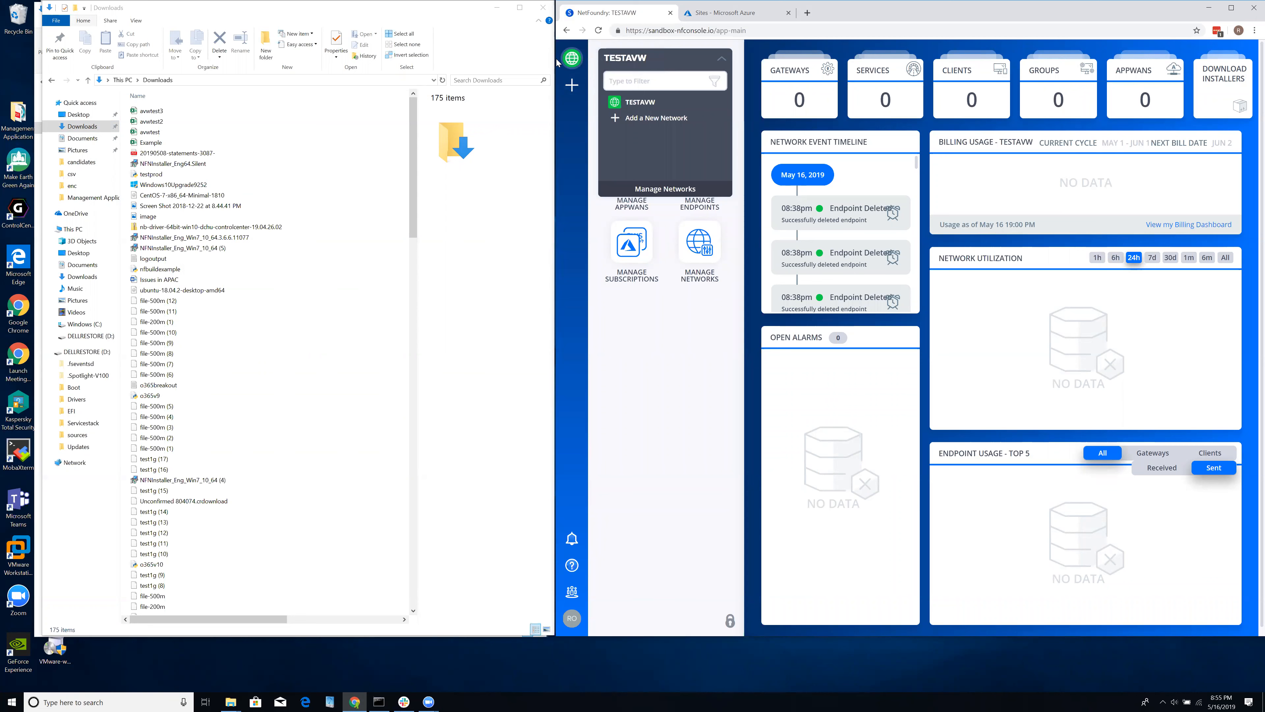
click(721, 60)
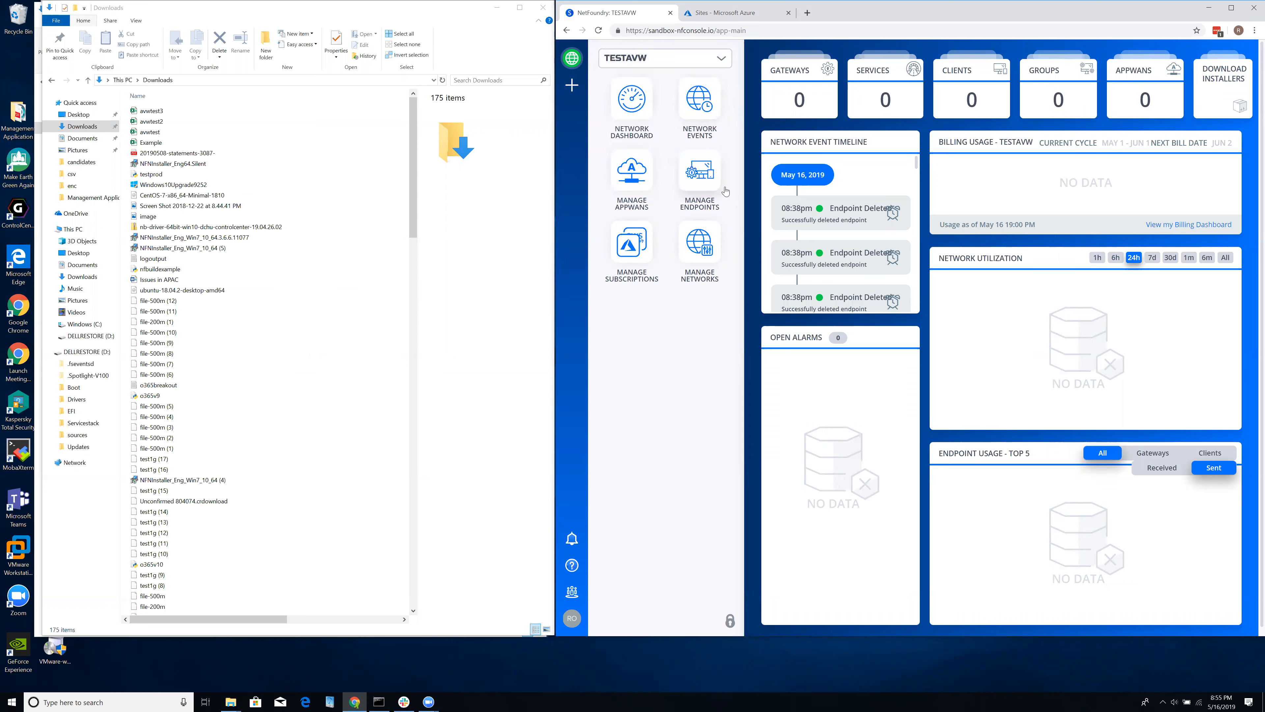
click(703, 180)
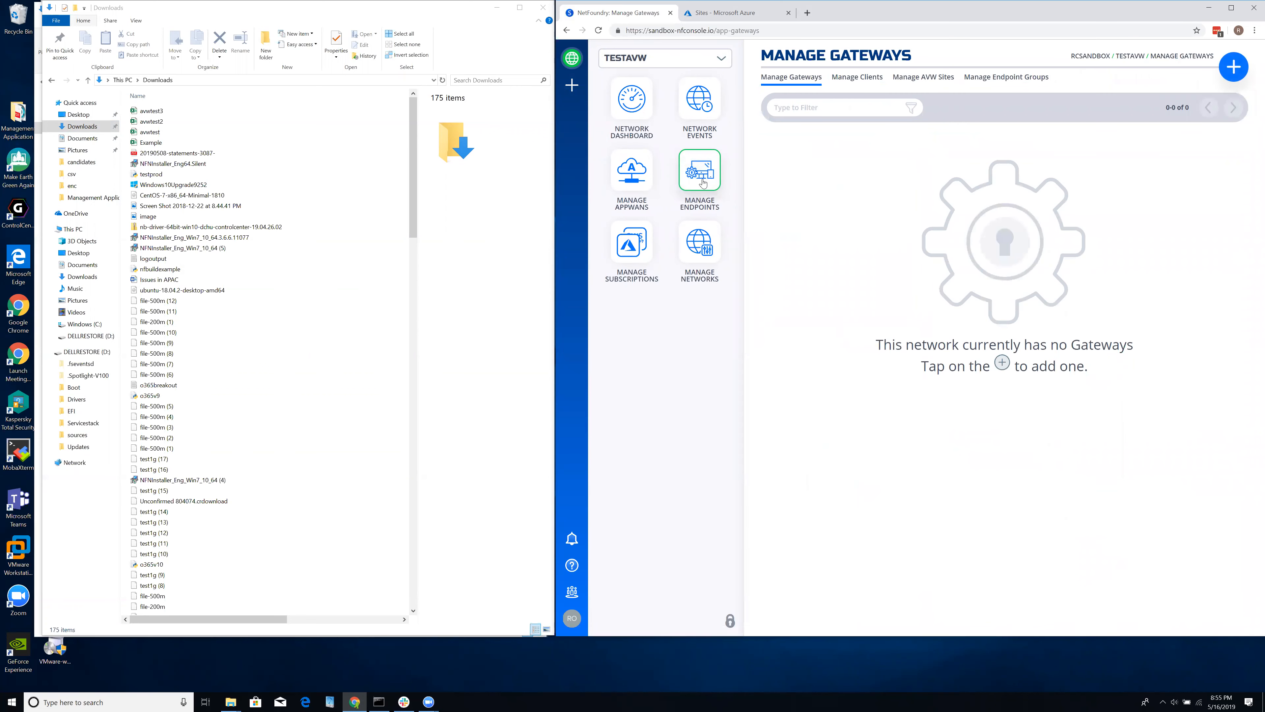
click(921, 81)
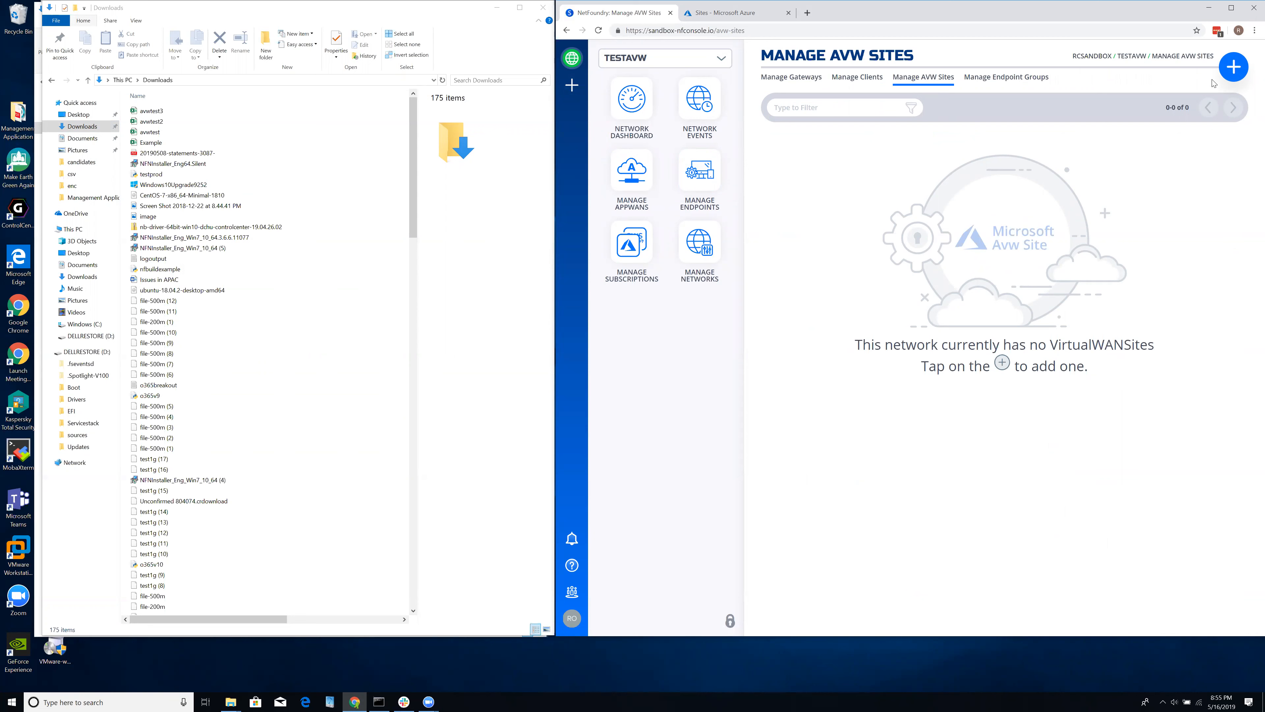
Bulk create AVW sites by uploading the avwtest3 CSV file from the Downloads folder
click(1233, 67)
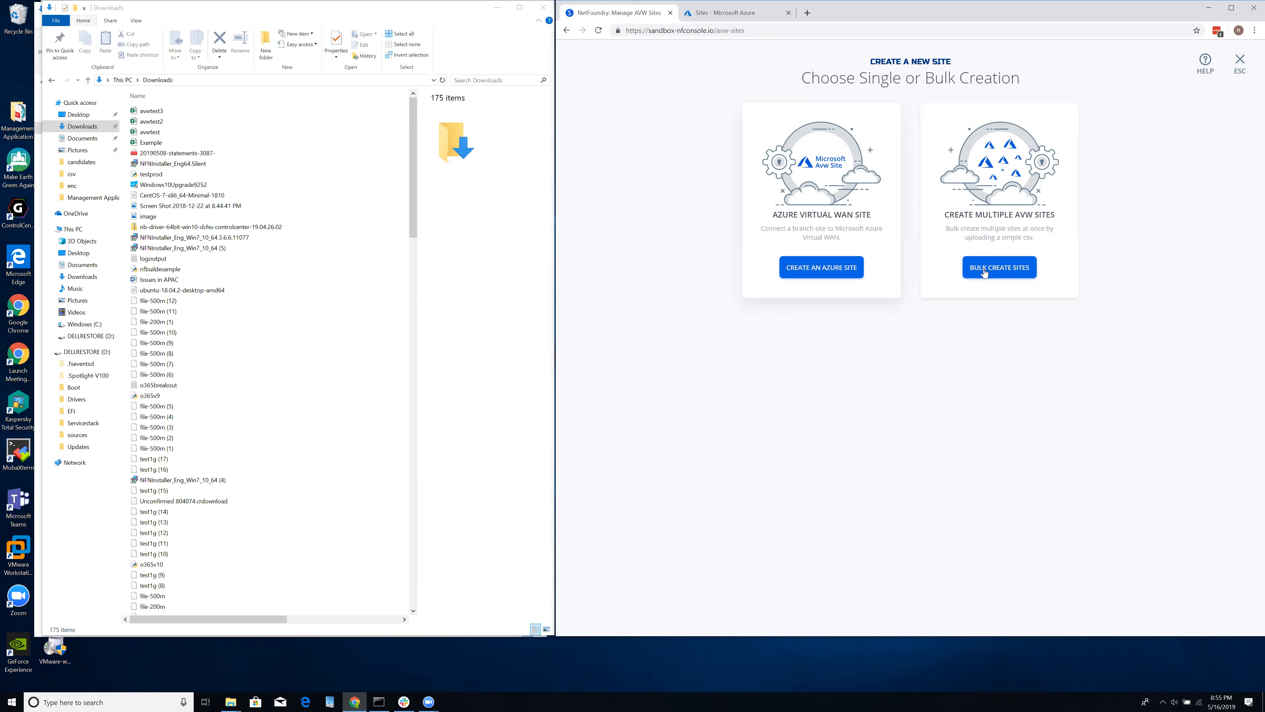
click(999, 270)
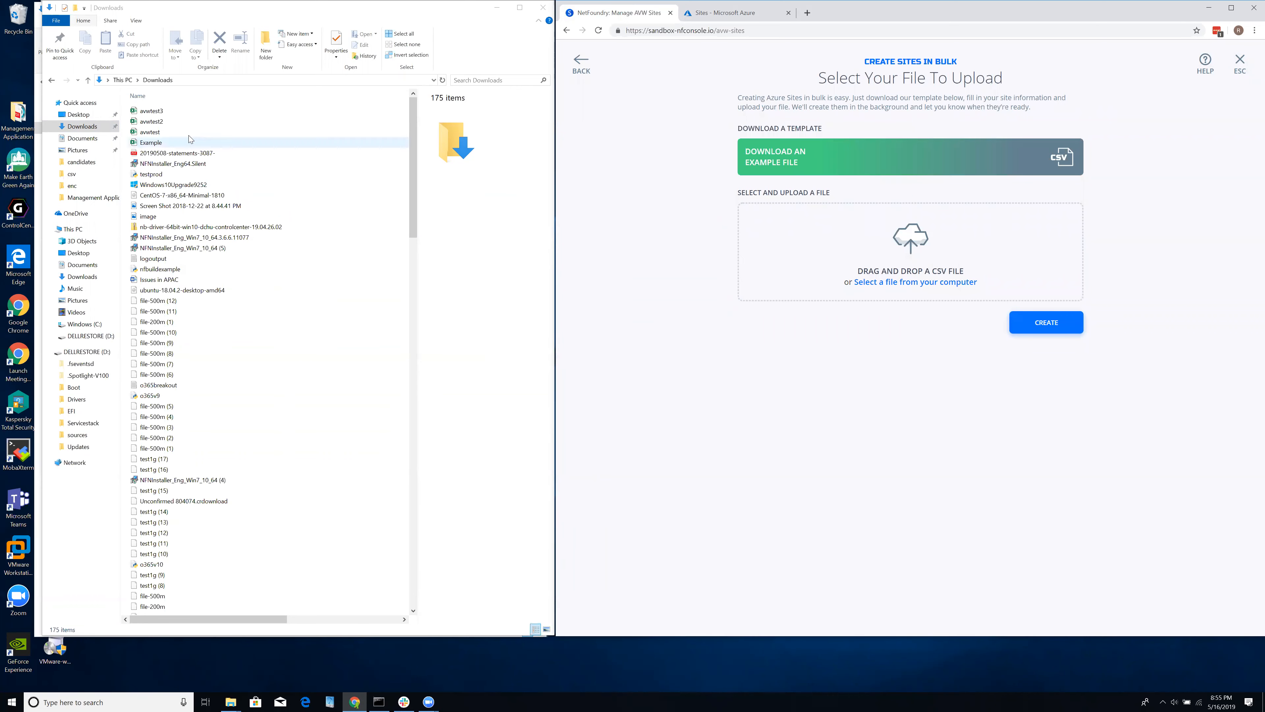
drag(149, 113, 910, 268)
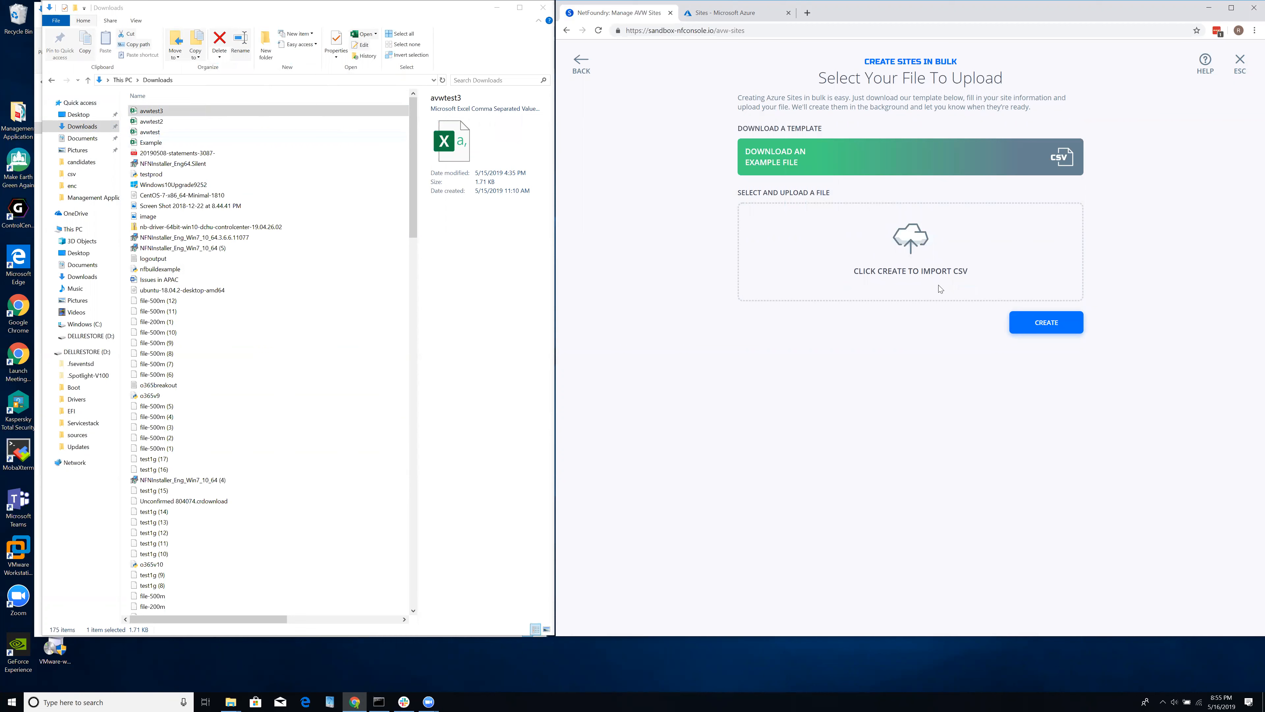
click(1047, 325)
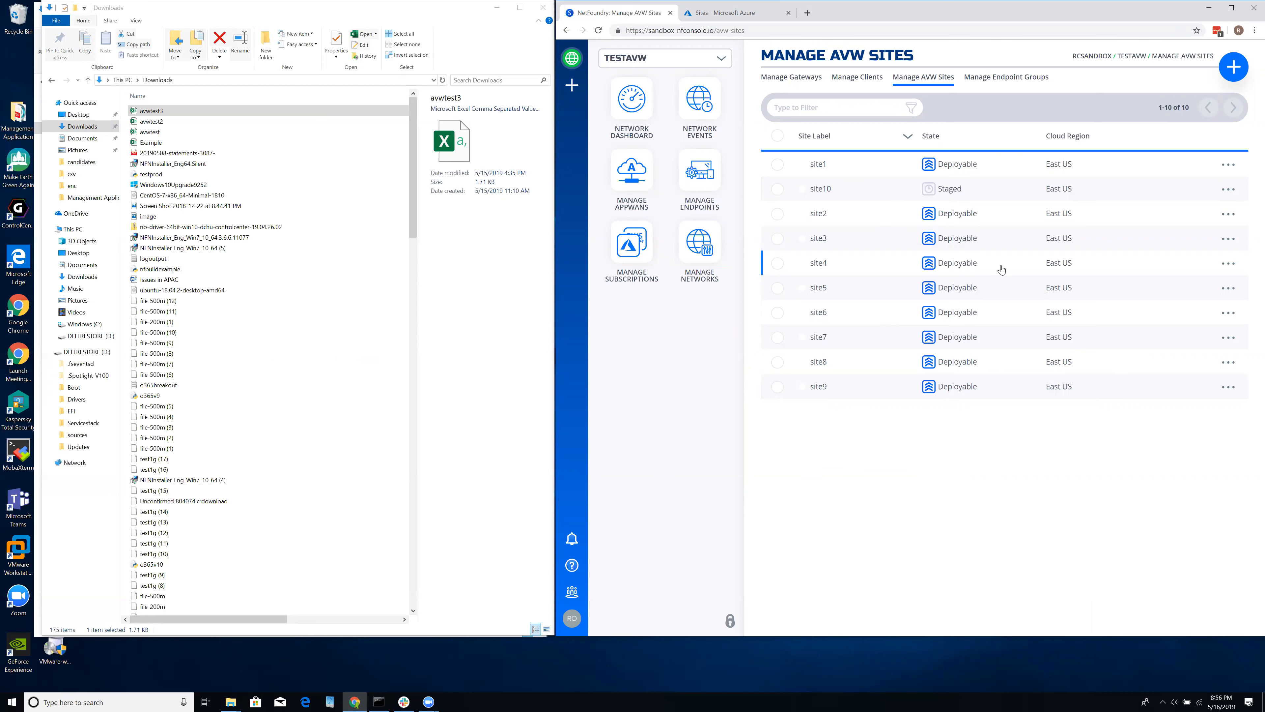
Edit site10 and assign it the Azure resource group RCTESTWAN and the virtual WAN RCTEST2
click(1231, 189)
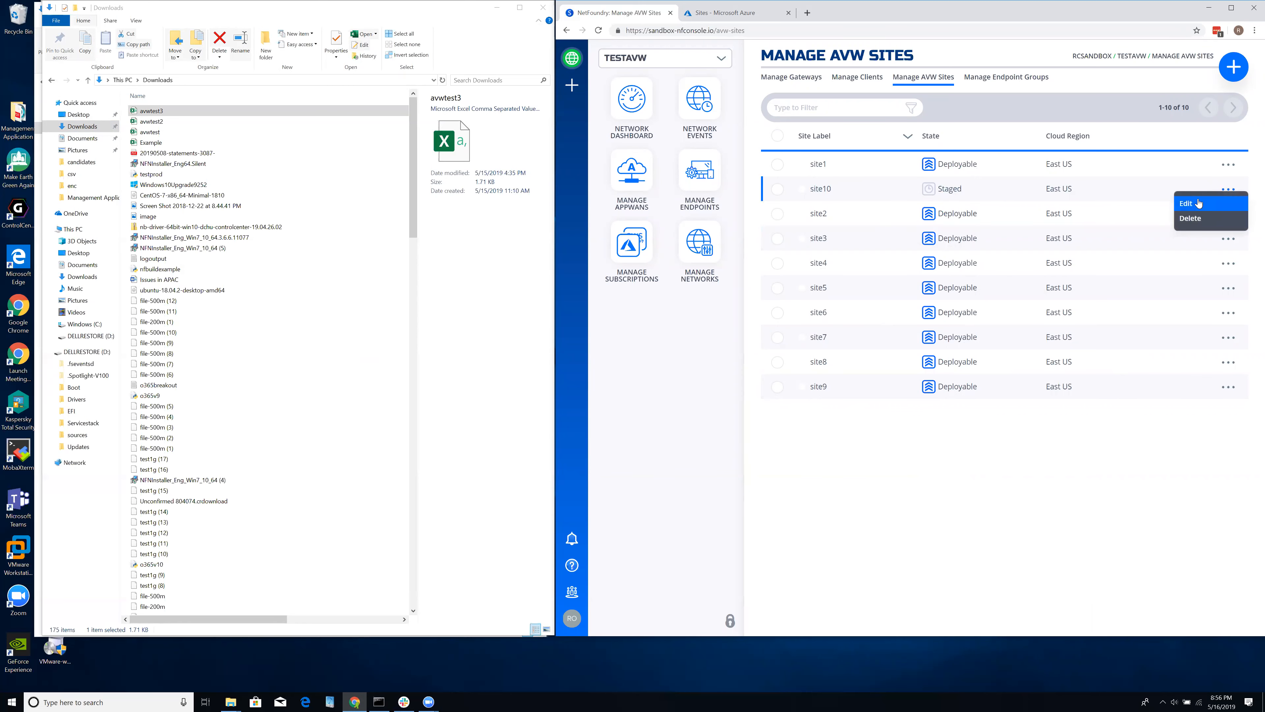
click(1187, 205)
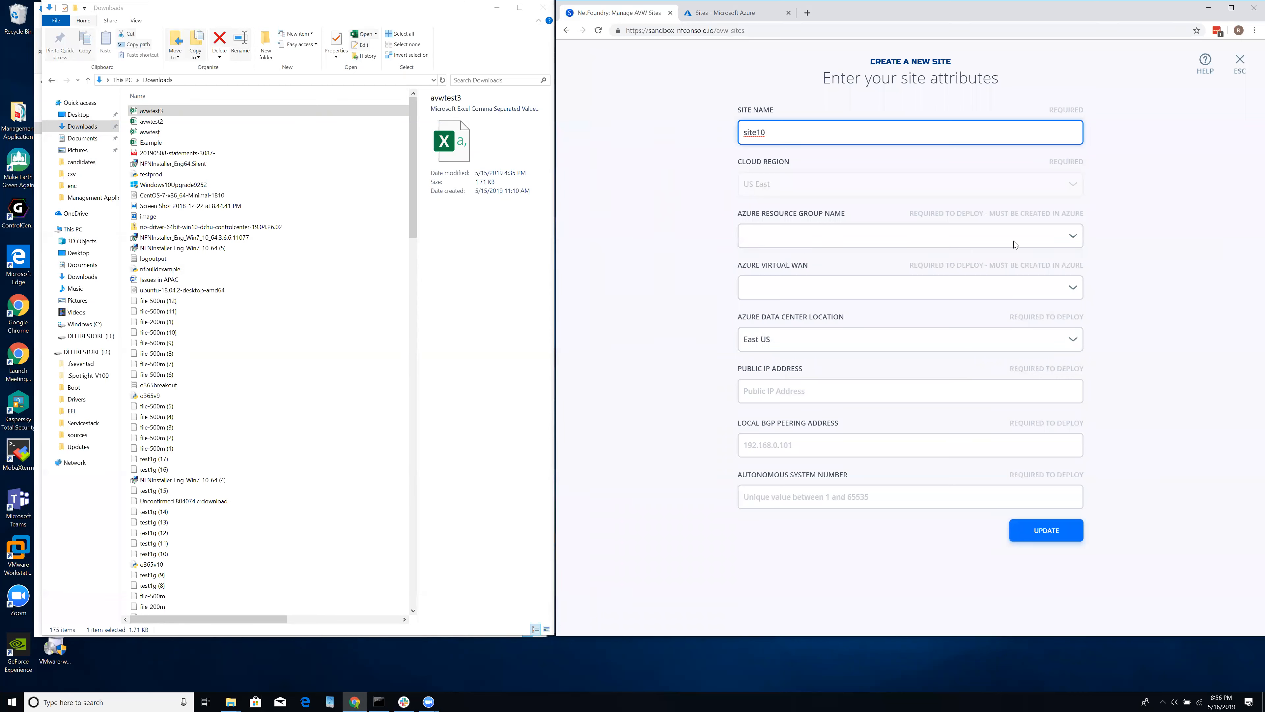
click(1077, 236)
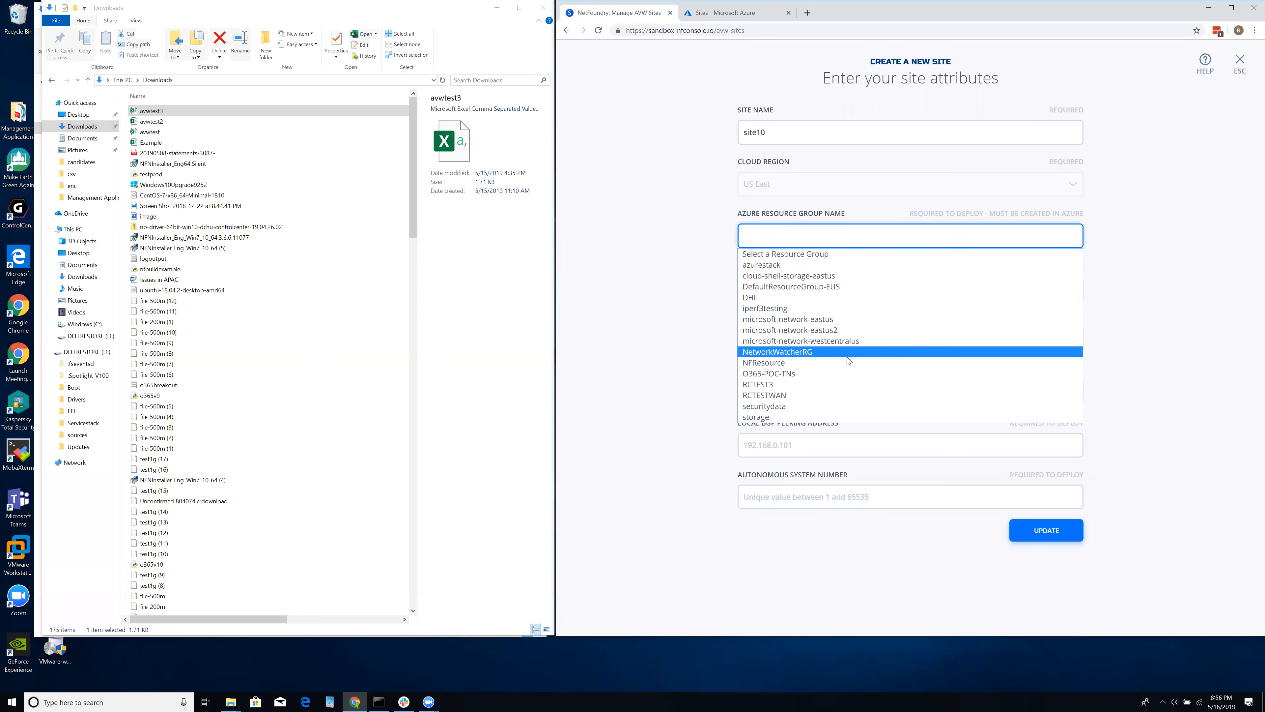
click(807, 395)
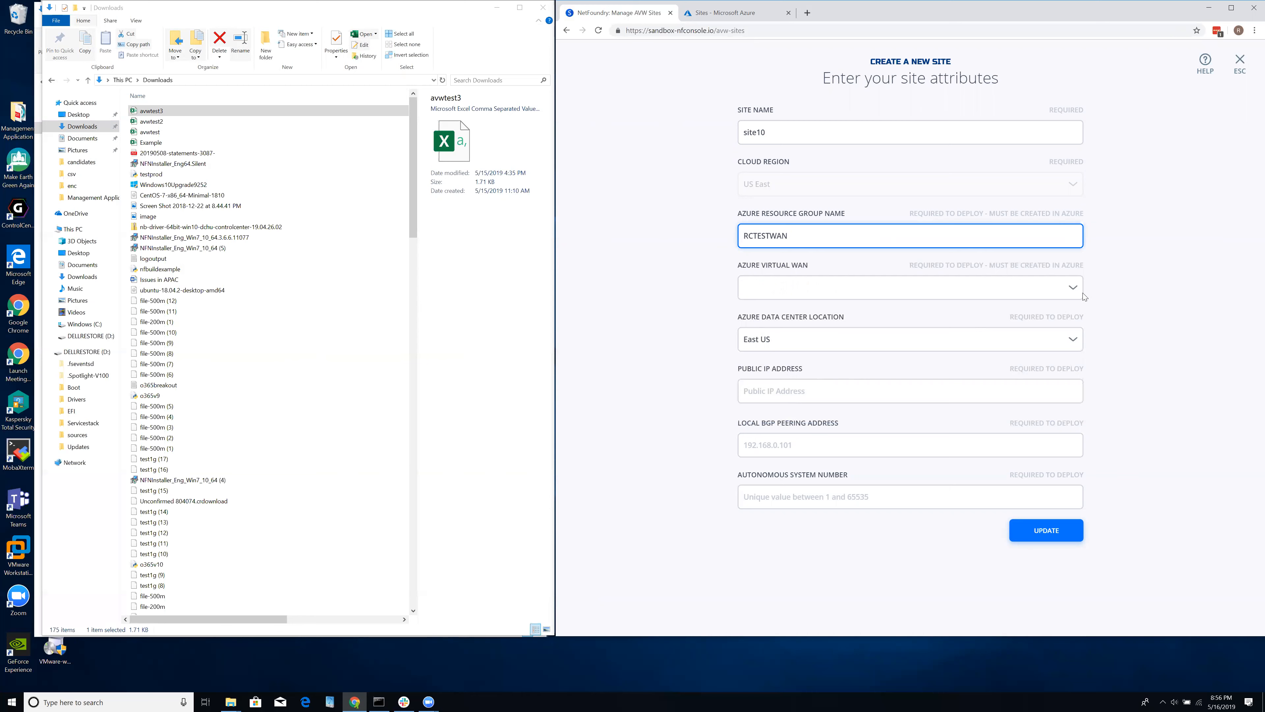
click(1073, 288)
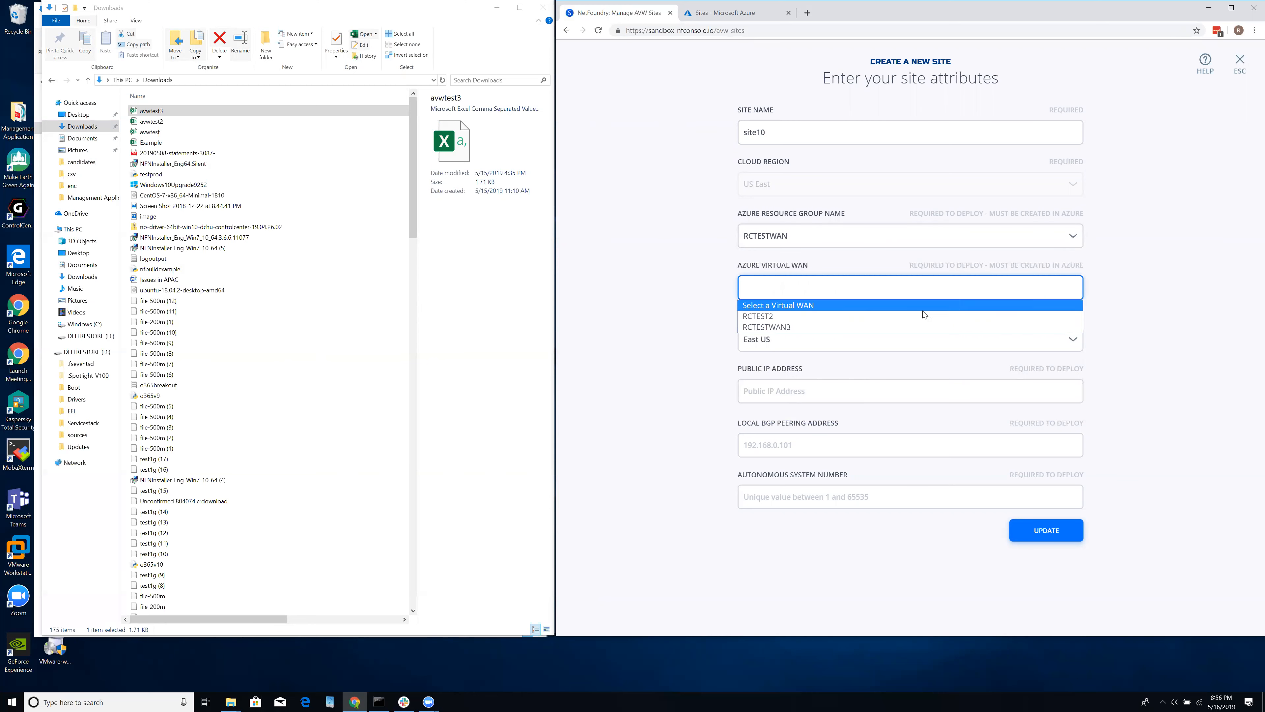
click(872, 316)
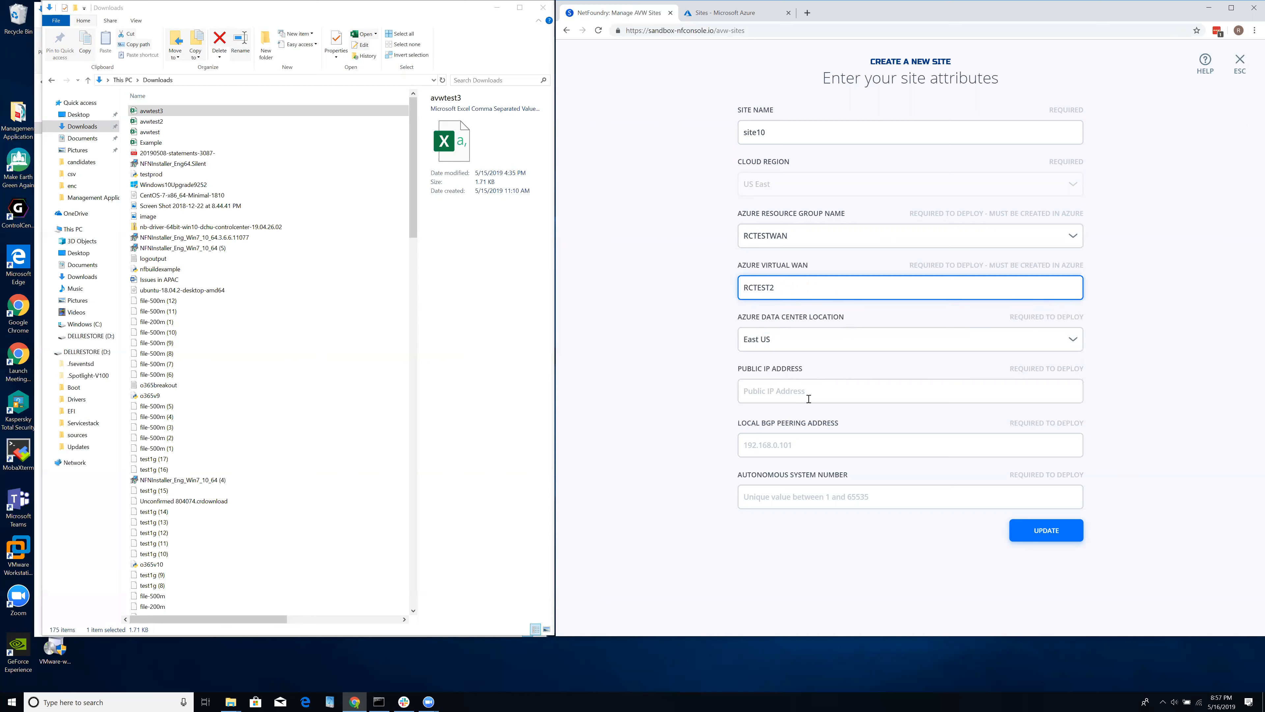
Set site10's public IP to 11.11.11.20, BGP peering address to 192.168.1.20 and autonomous system number to 64520, and save the update
click(760, 390)
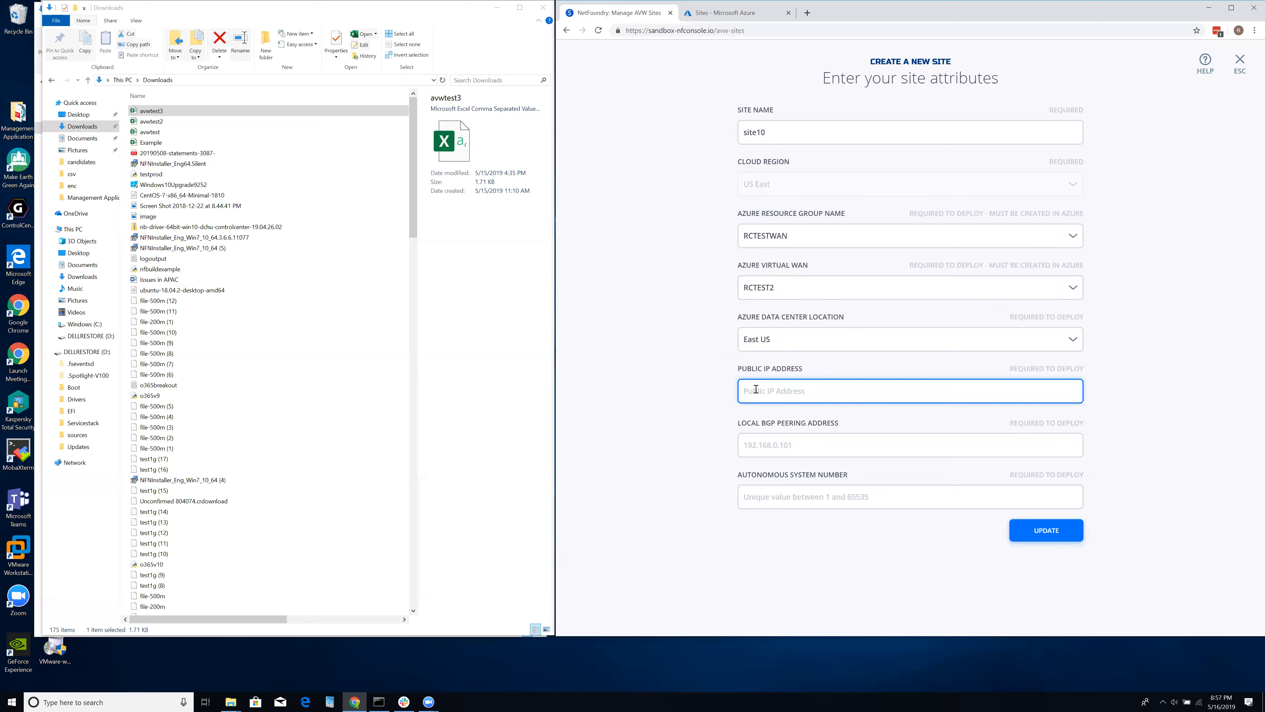
text(11.11.11.20)
click(778, 444)
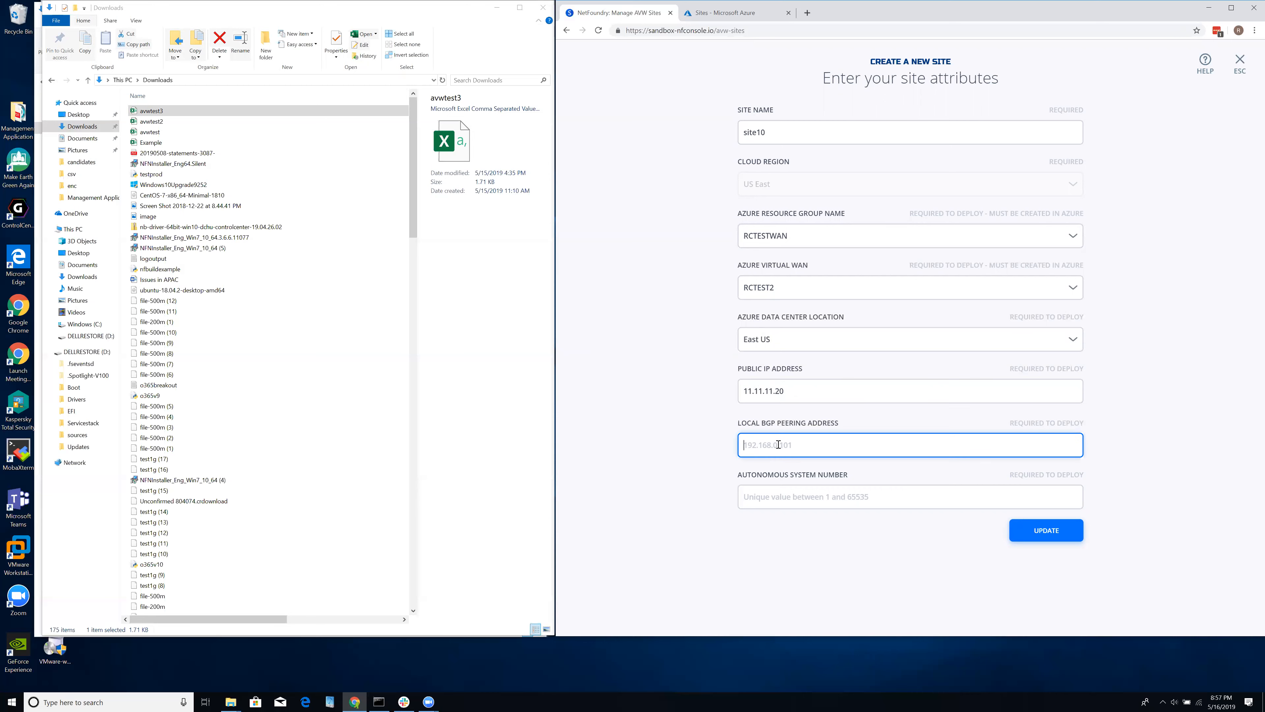
text(192.168.1.20)
click(766, 501)
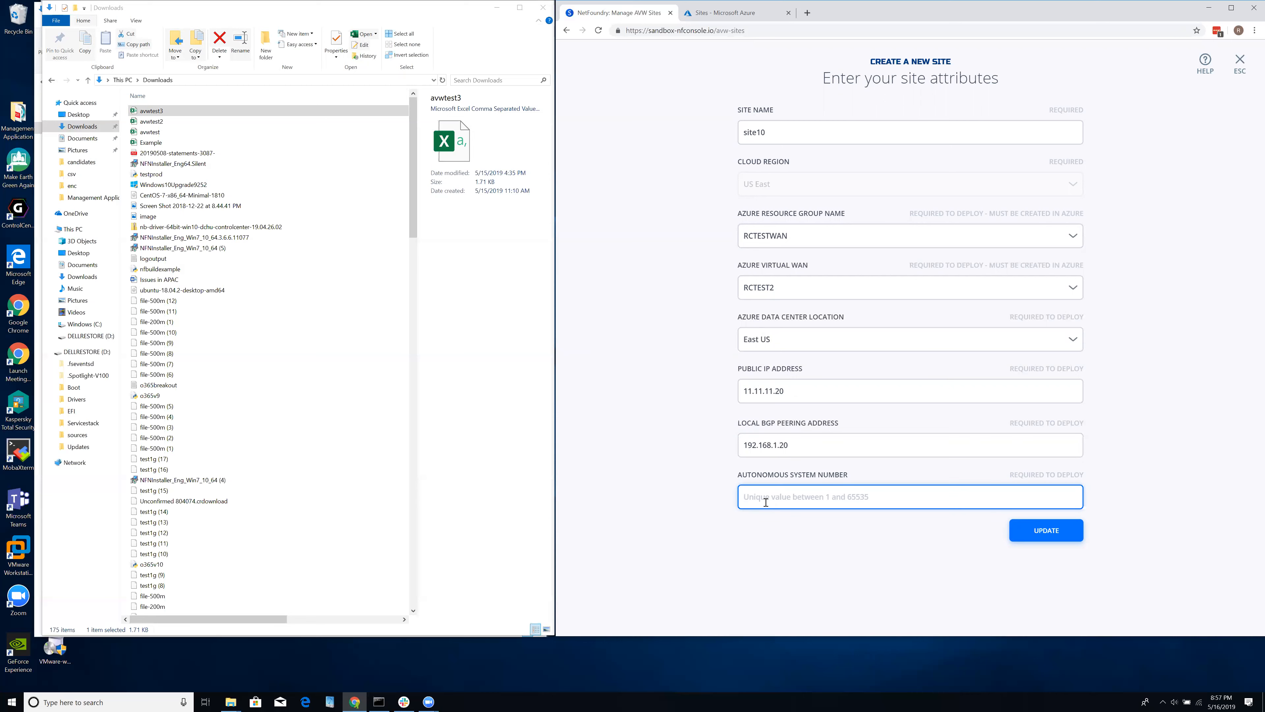
text(64520)
click(1056, 532)
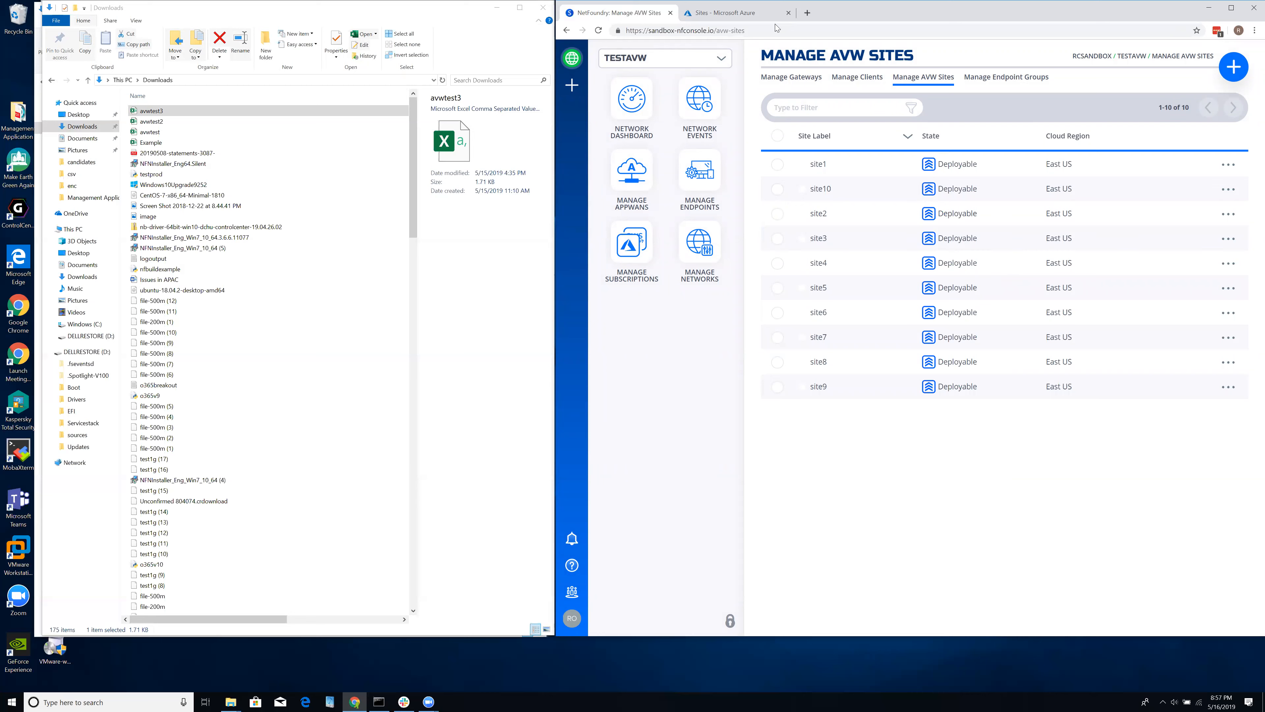
Check the RCTEST2 VPN sites list in the Azure portal, then return to the NetFoundry console
click(757, 21)
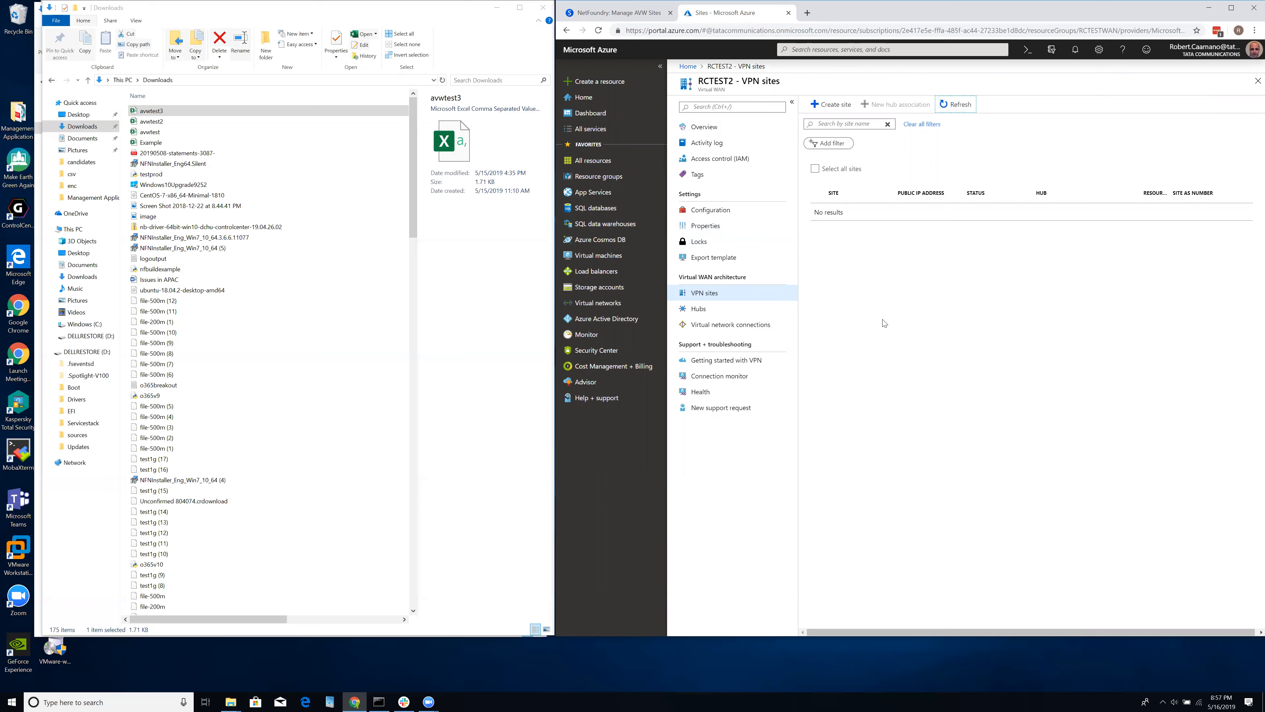
click(654, 21)
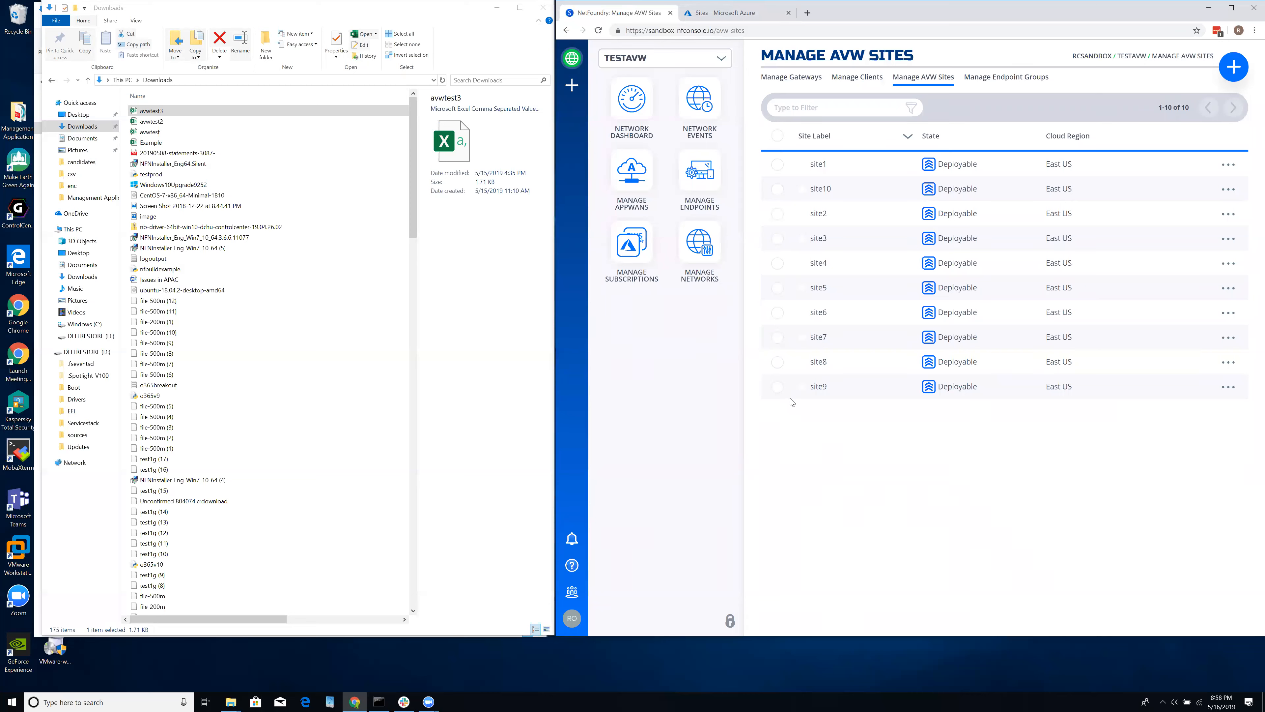
click(778, 387)
click(779, 366)
click(778, 367)
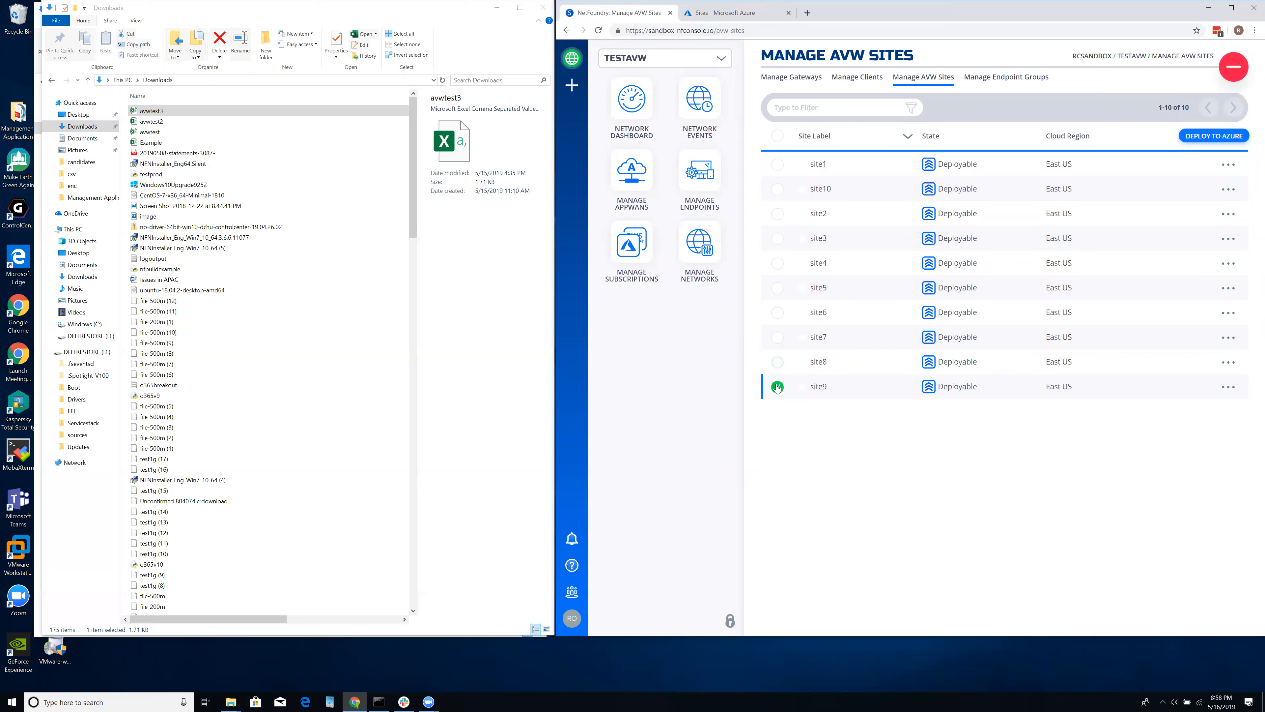
click(777, 388)
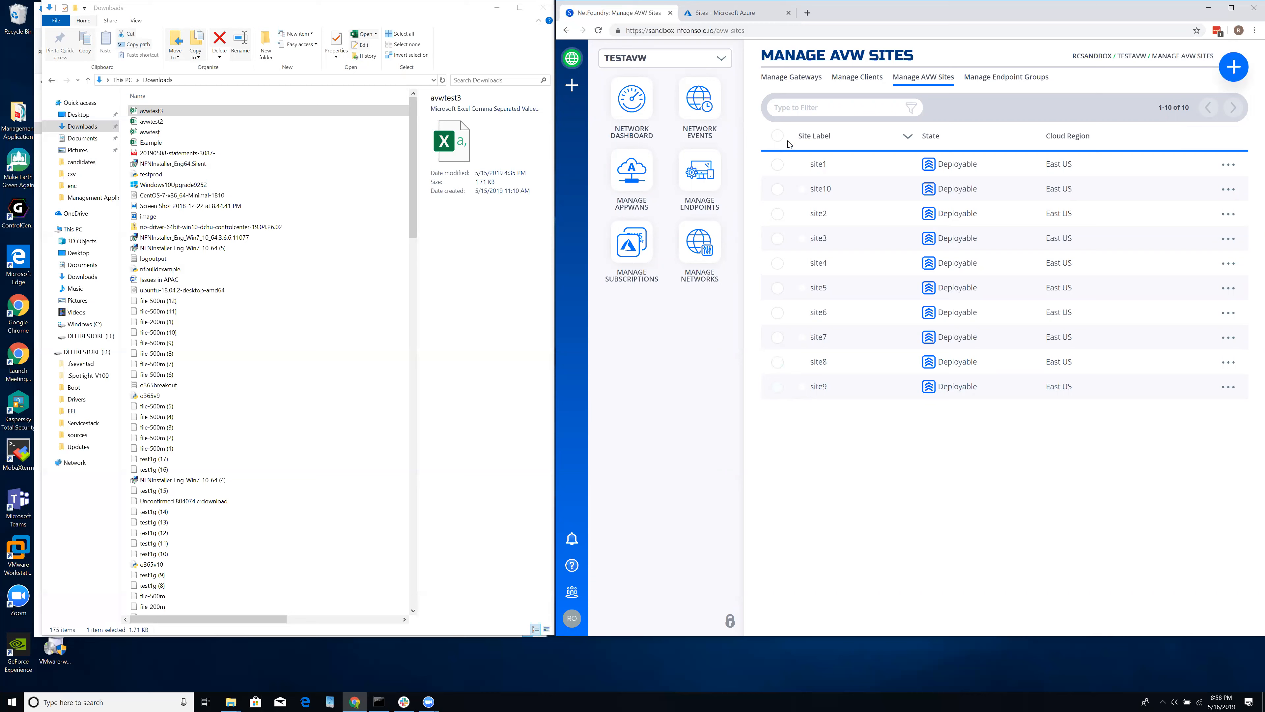
Select all AVW sites in the list and deploy them to Azure
click(777, 135)
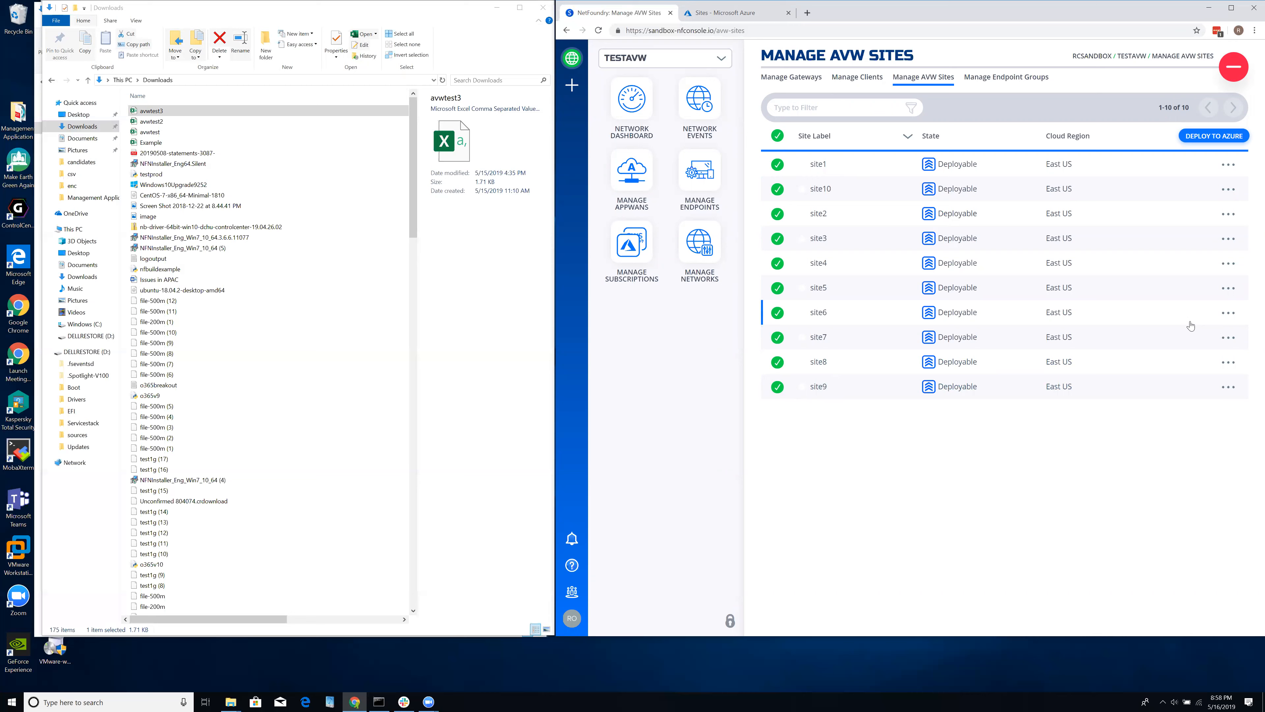
click(1220, 138)
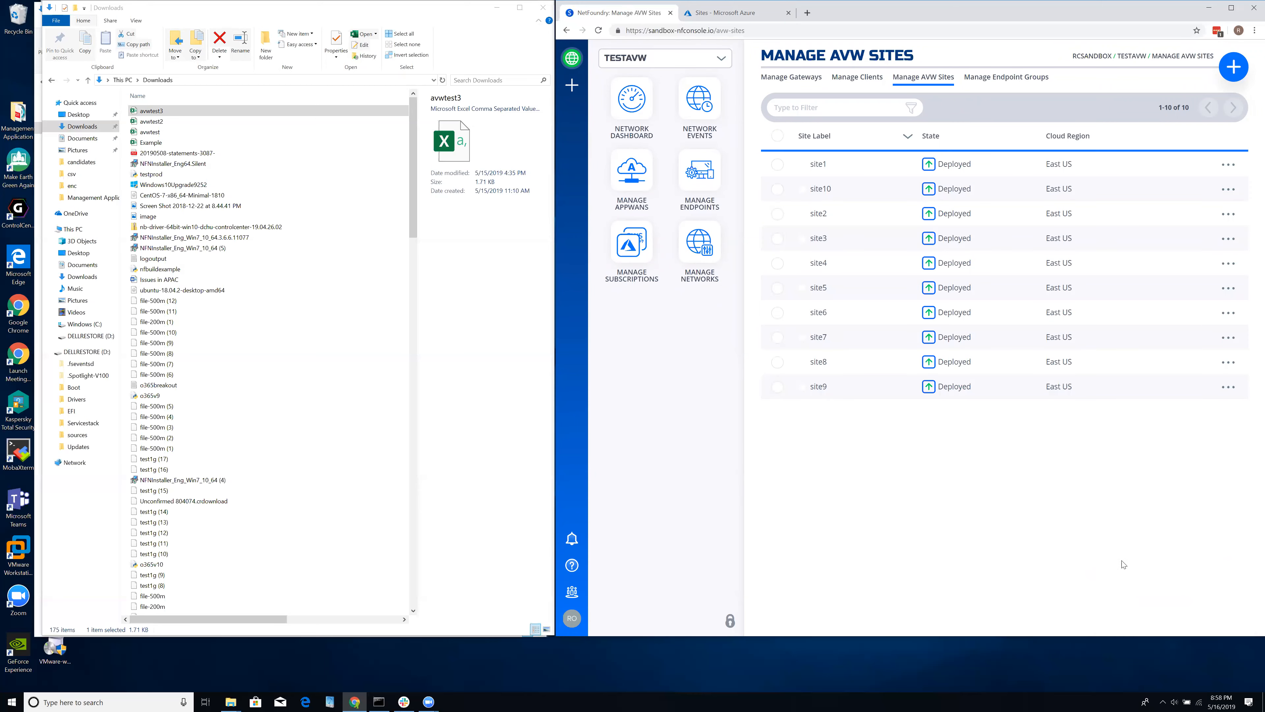
Switch to the Azure portal and refresh the RCTEST2 VPN sites list repeatedly to check each site's provisioning status
click(766, 21)
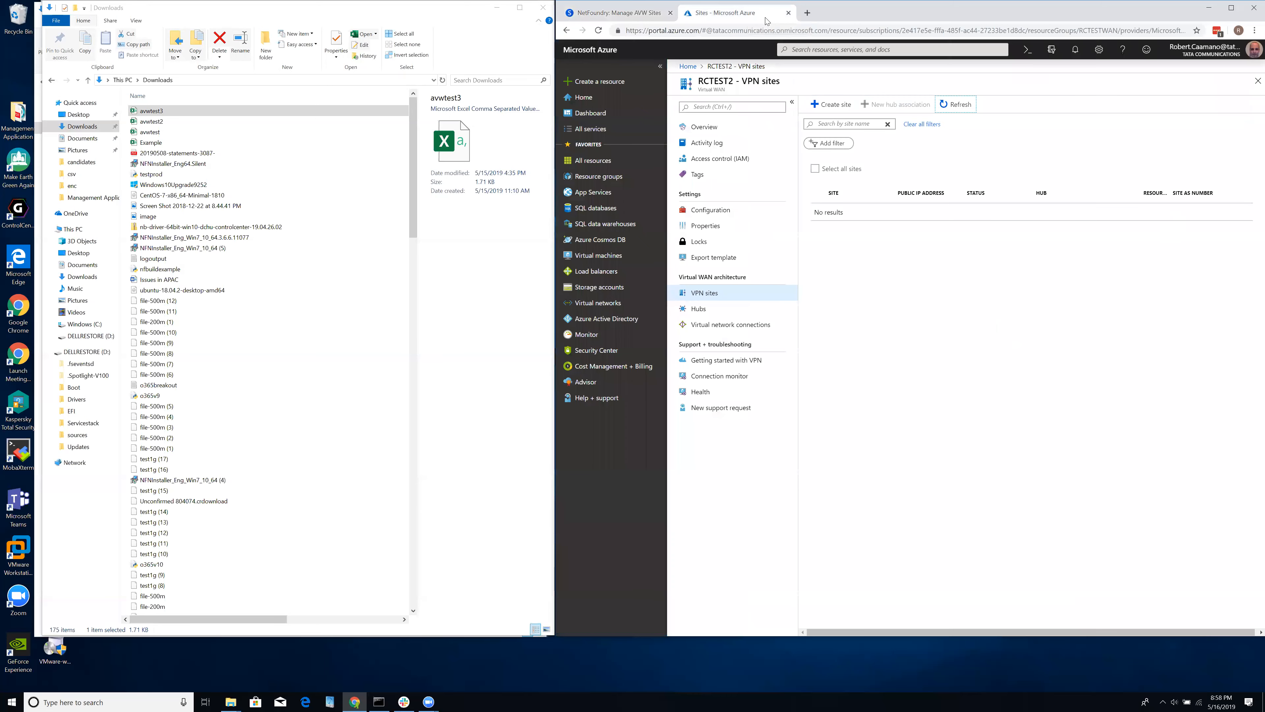
click(965, 104)
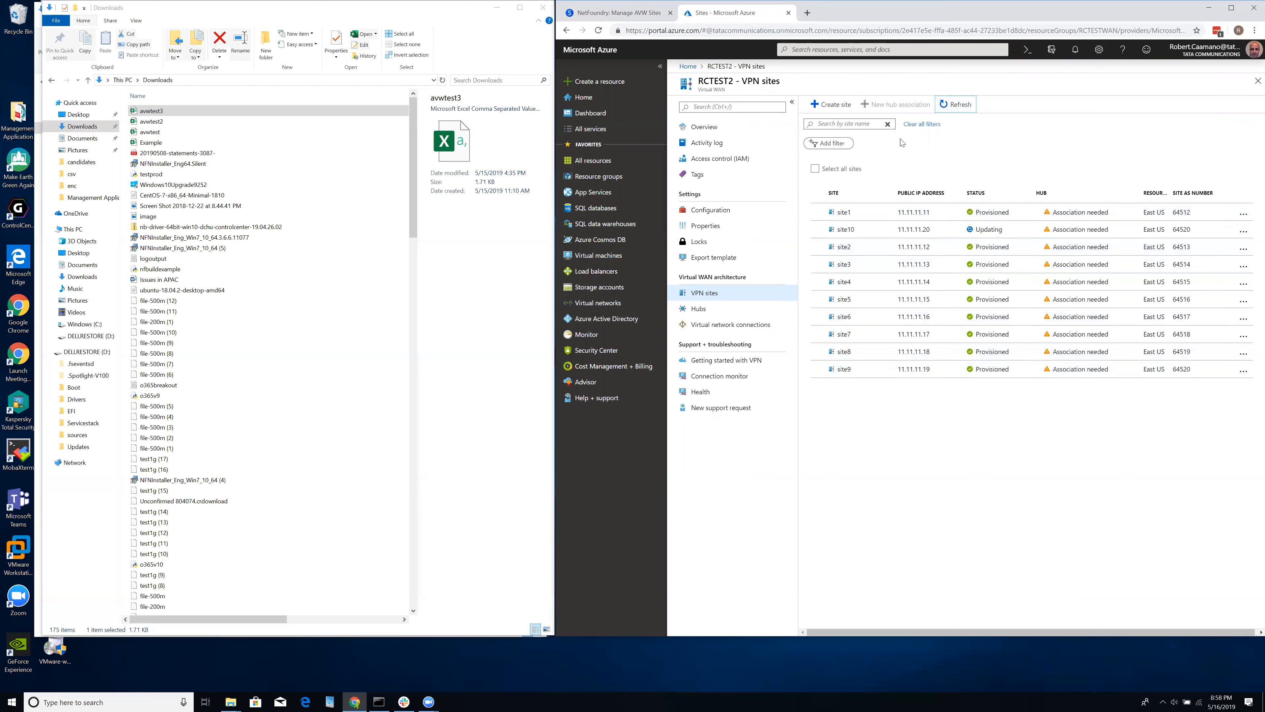
click(960, 106)
click(963, 106)
click(965, 104)
click(957, 105)
click(957, 106)
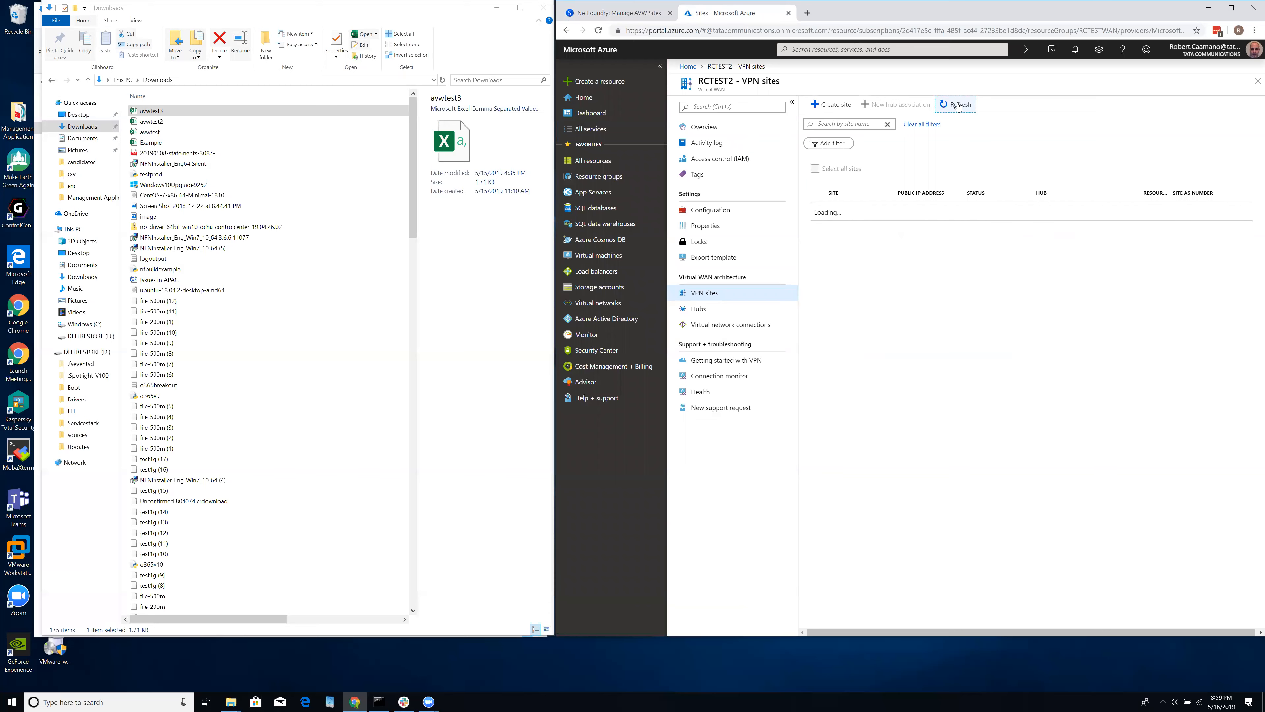